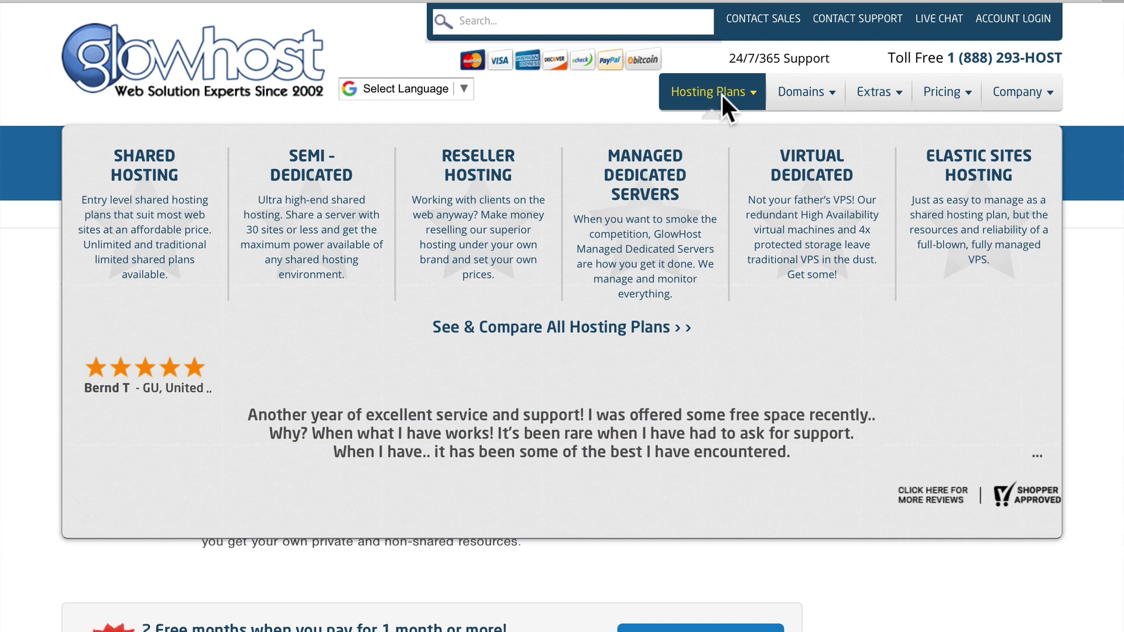
left_click(975, 176)
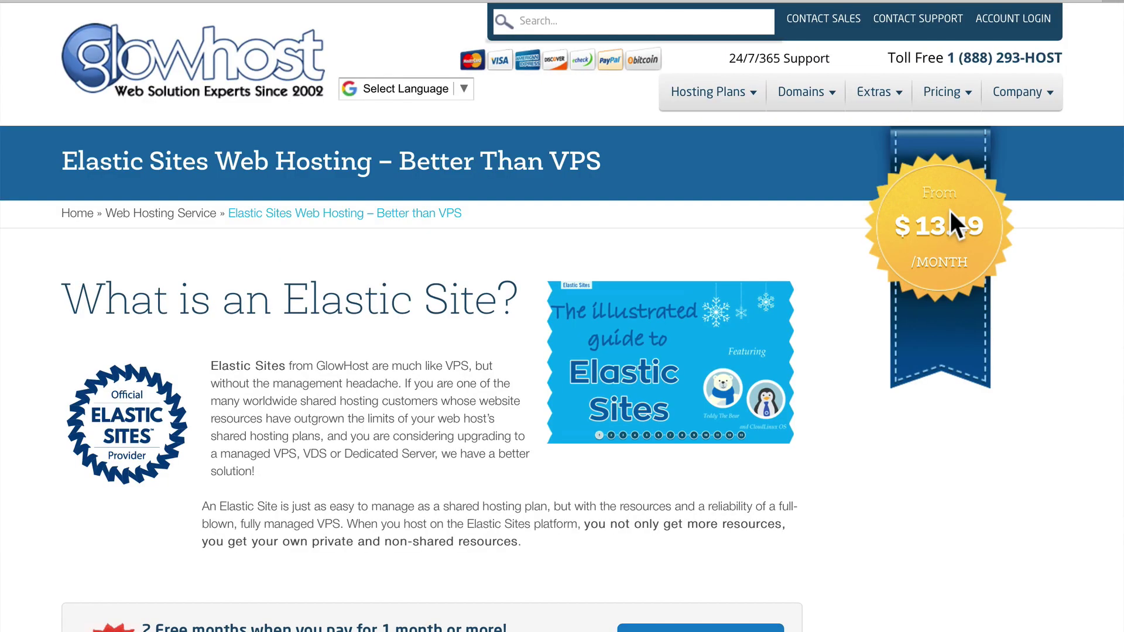
scroll(875, 358, "down", 1)
scroll(874, 356, "down", 4)
scroll(875, 359, "down", 4)
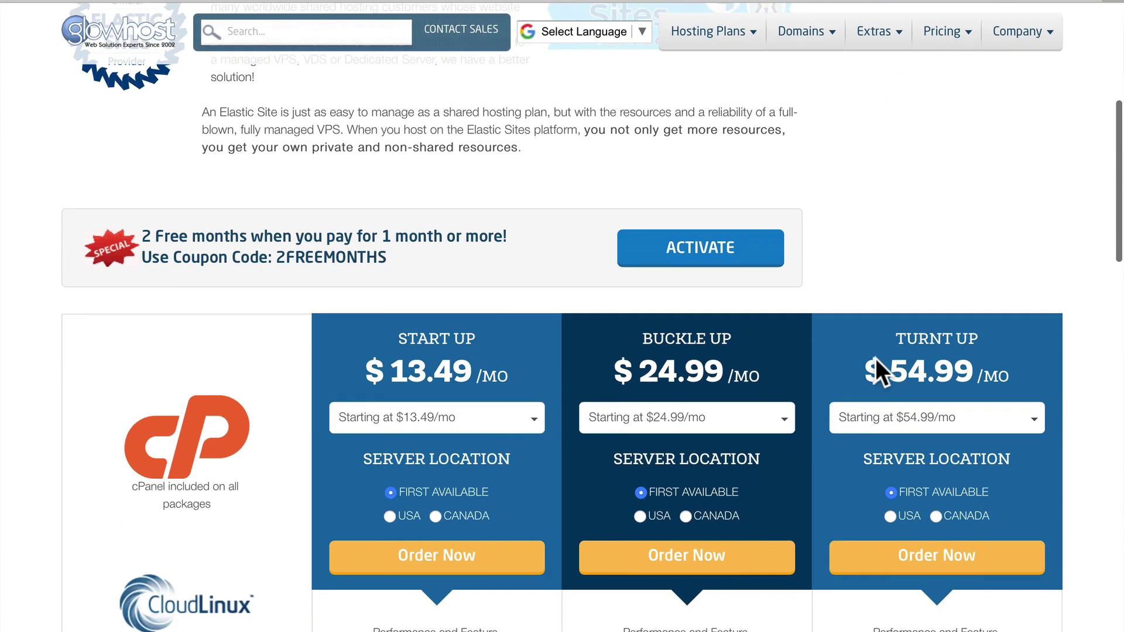
scroll(875, 359, "down", 3)
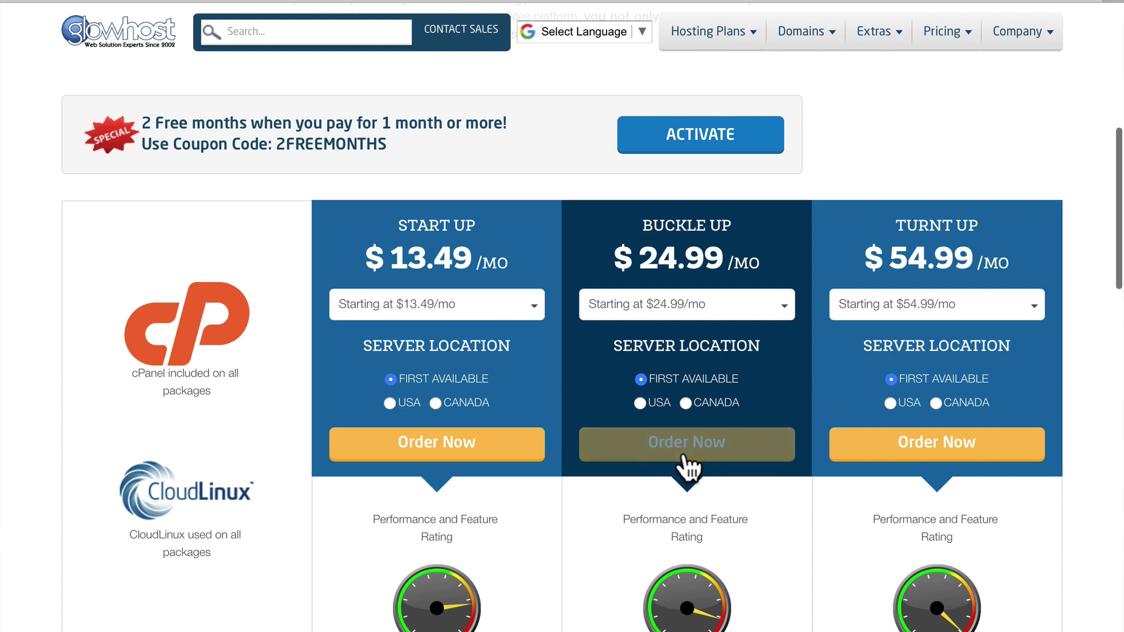
scroll(685, 461, "down", 2)
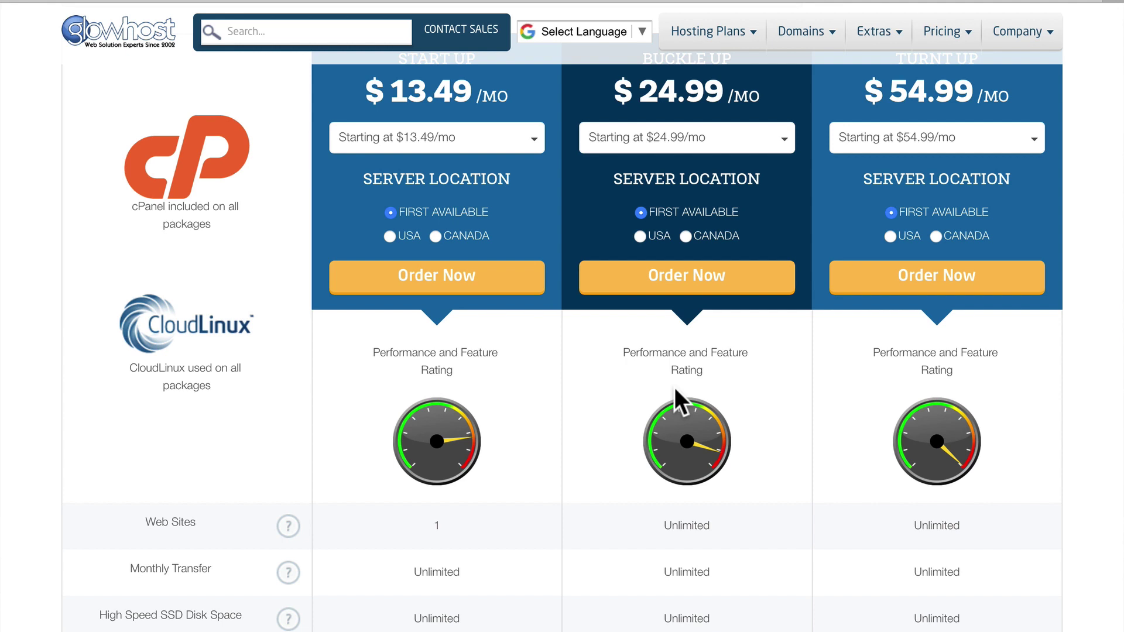
scroll(681, 399, "down", 1)
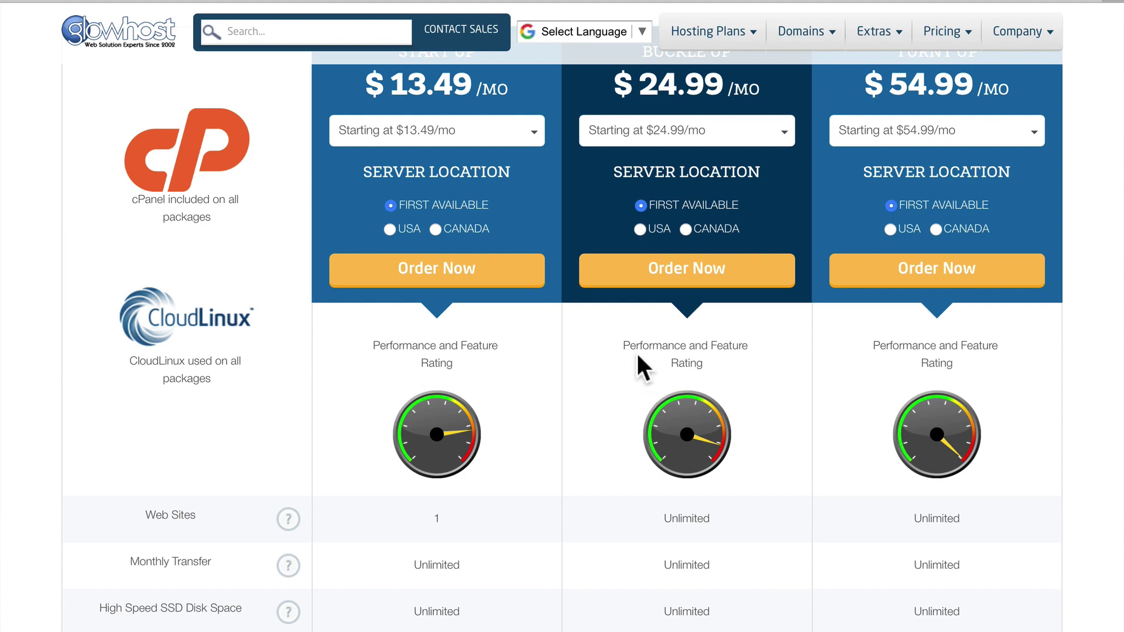
scroll(639, 383, "down", 4)
scroll(638, 382, "down", 2)
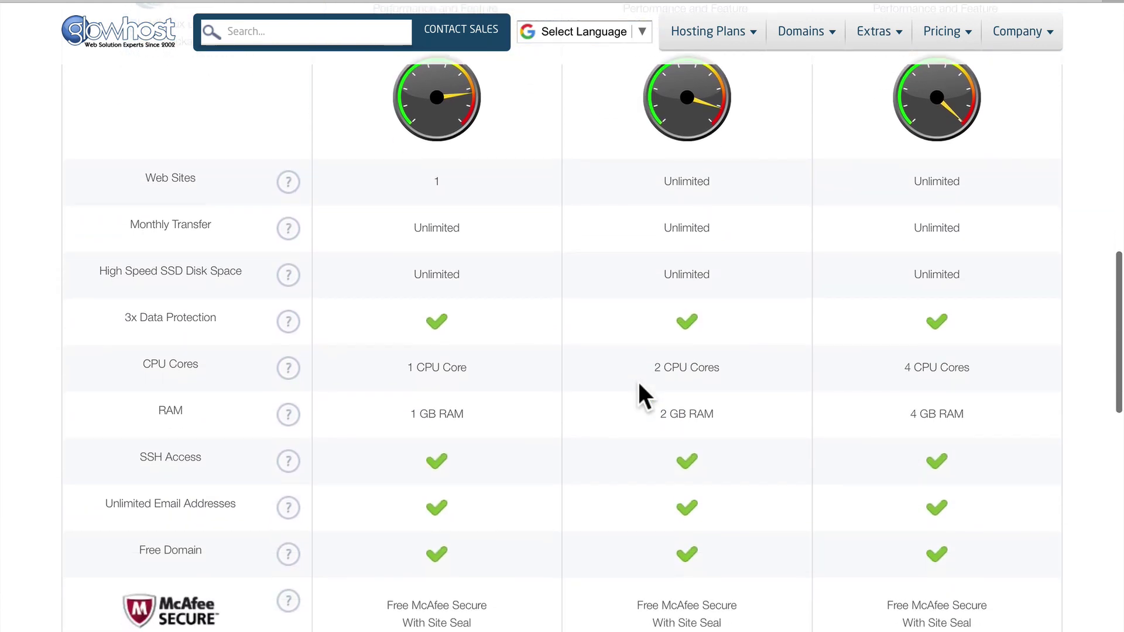
scroll(638, 380, "down", 3)
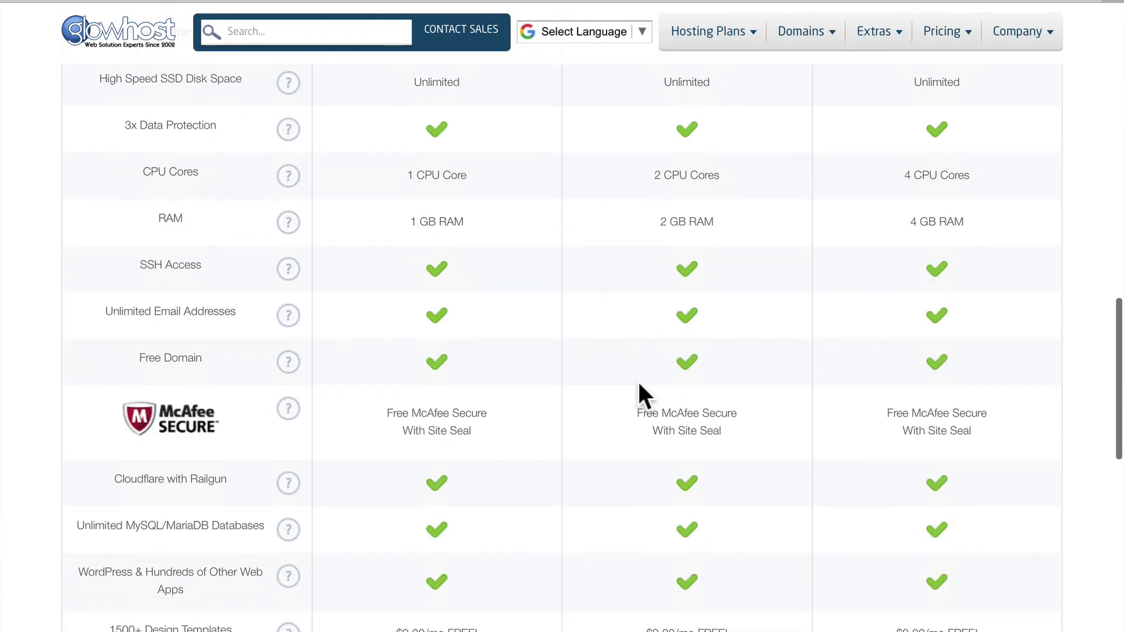
scroll(637, 380, "down", 3)
scroll(637, 380, "down", 3)
scroll(637, 380, "down", 3)
scroll(637, 381, "down", 1)
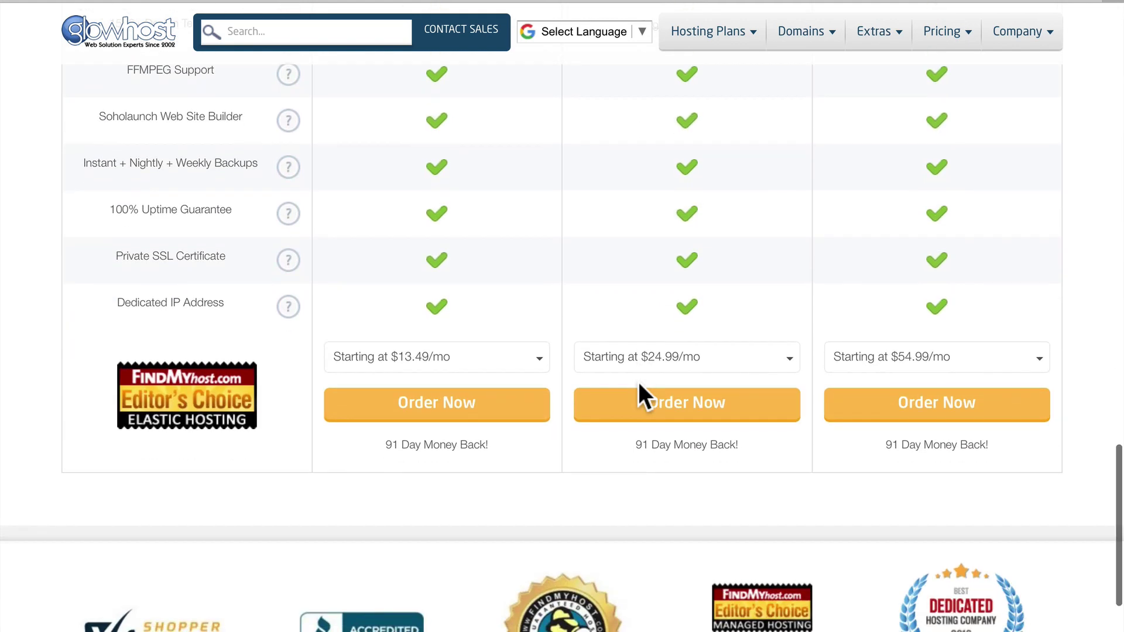
Order the GlowHost Buckle Up plan using an existing domain name.
left_click(676, 413)
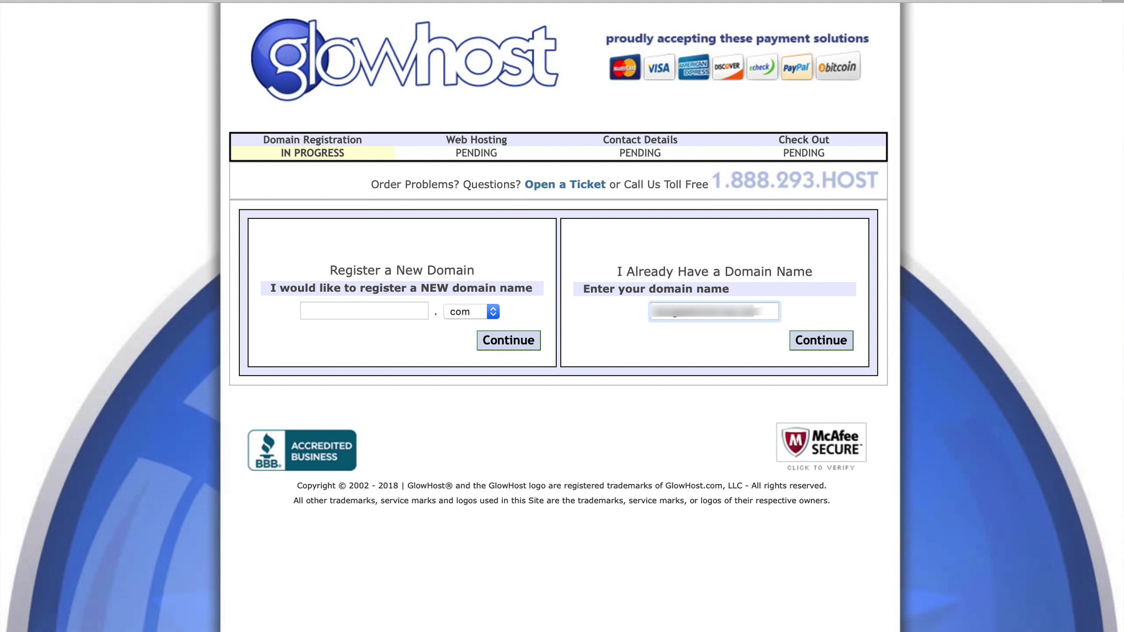
left_click(830, 339)
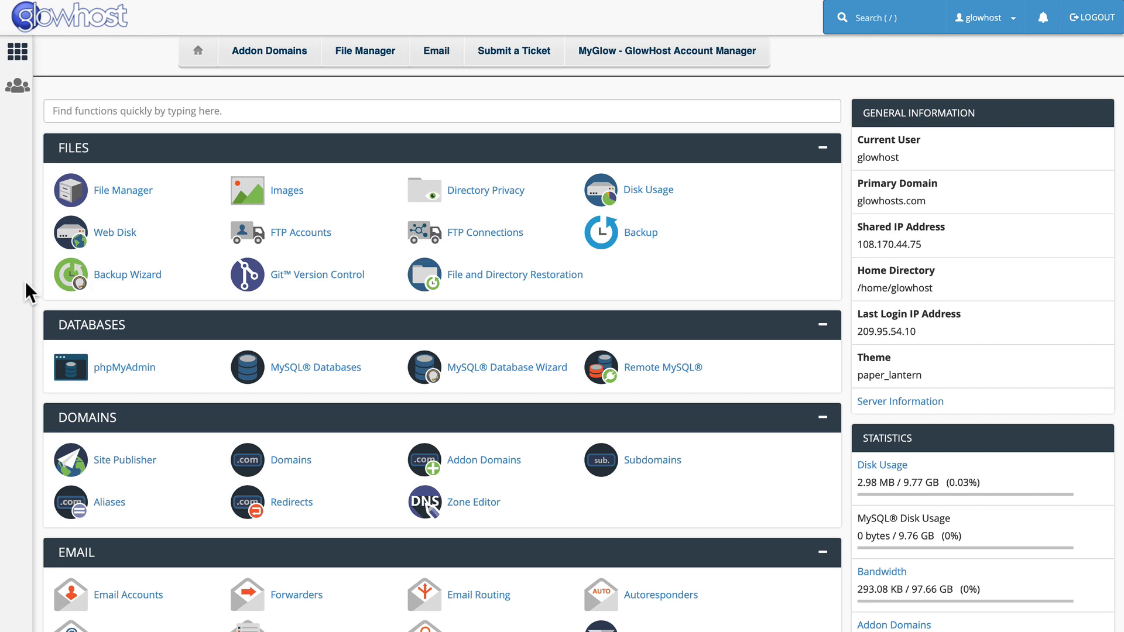
scroll(26, 281, "down", 4)
scroll(25, 282, "down", 4)
scroll(26, 282, "down", 4)
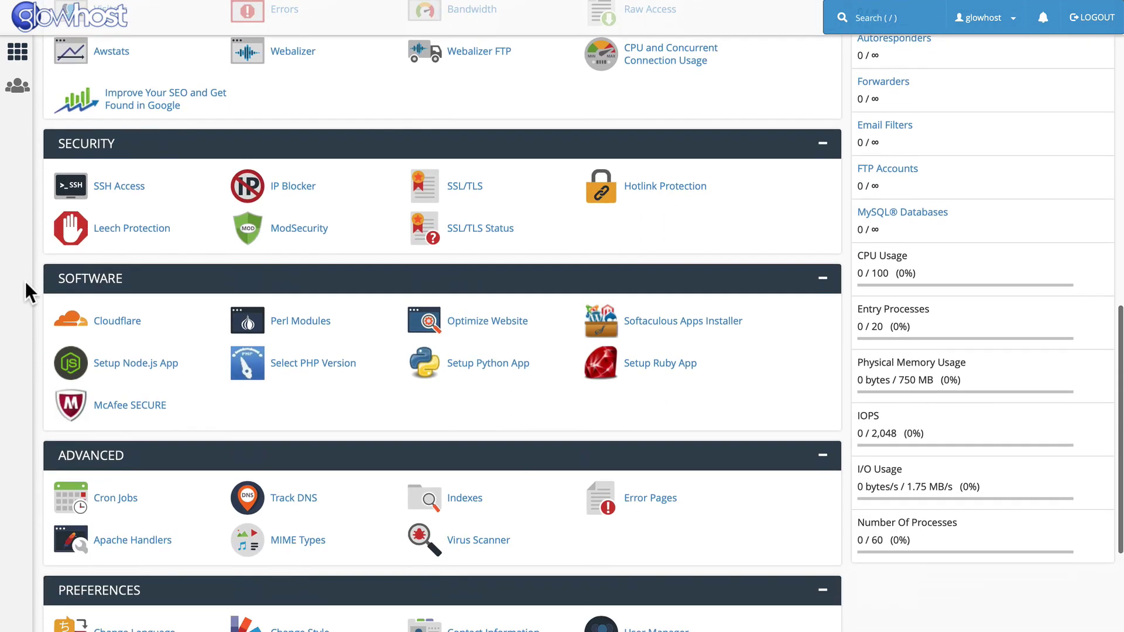
scroll(26, 282, "down", 2)
scroll(26, 281, "down", 2)
scroll(25, 282, "down", 3)
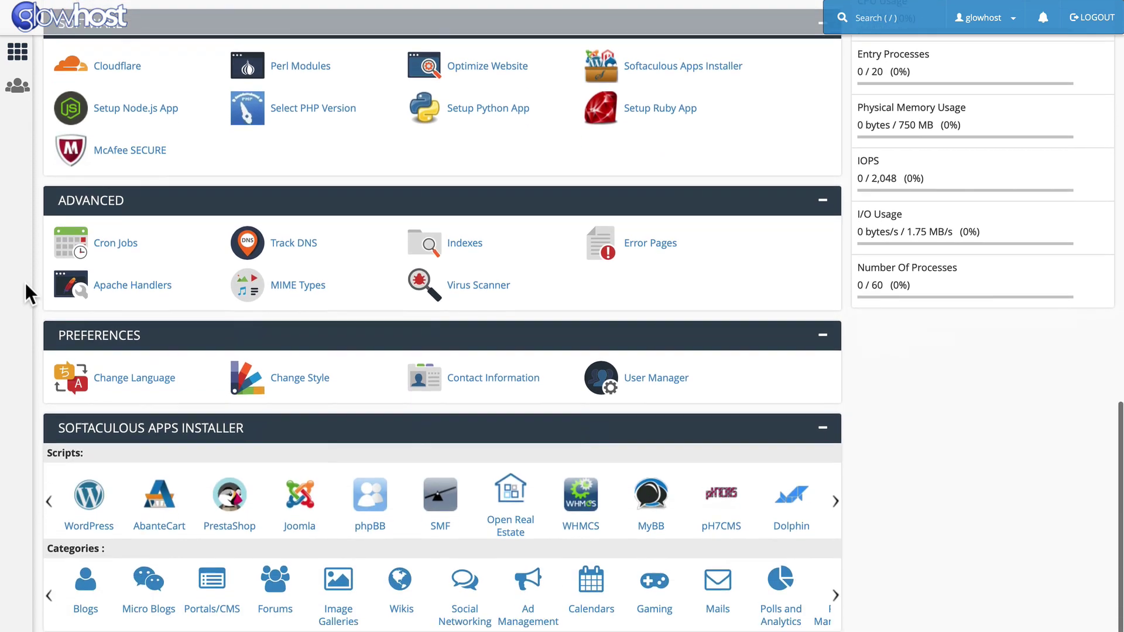
scroll(26, 281, "down", 2)
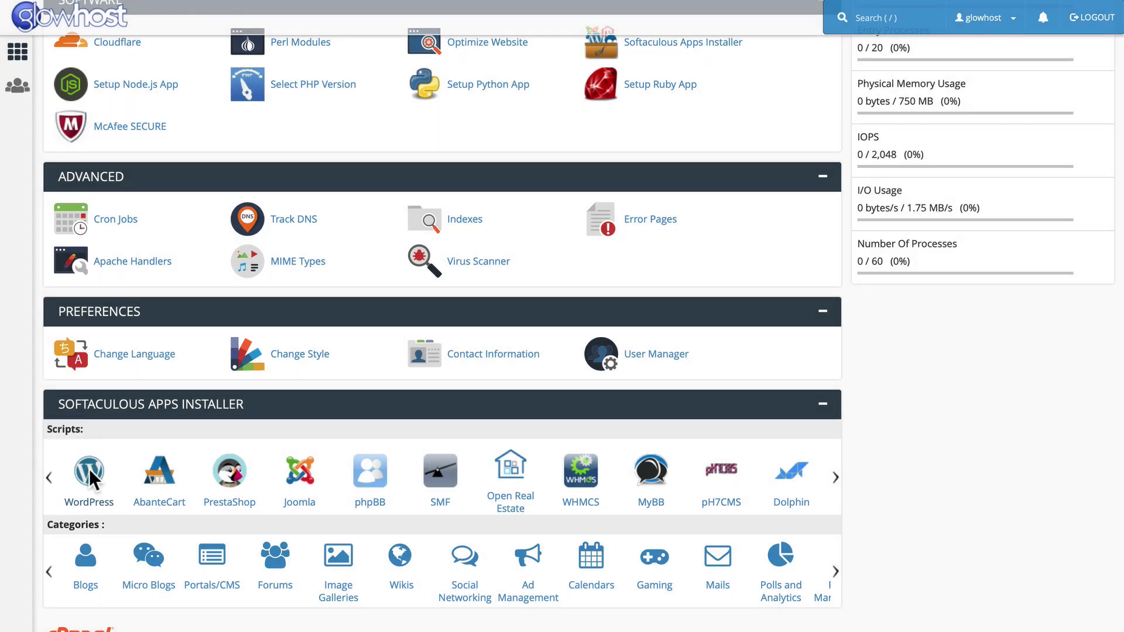
Open the WordPress install form, check version and protocol, and clear the default 'wp' directory.
left_click(89, 470)
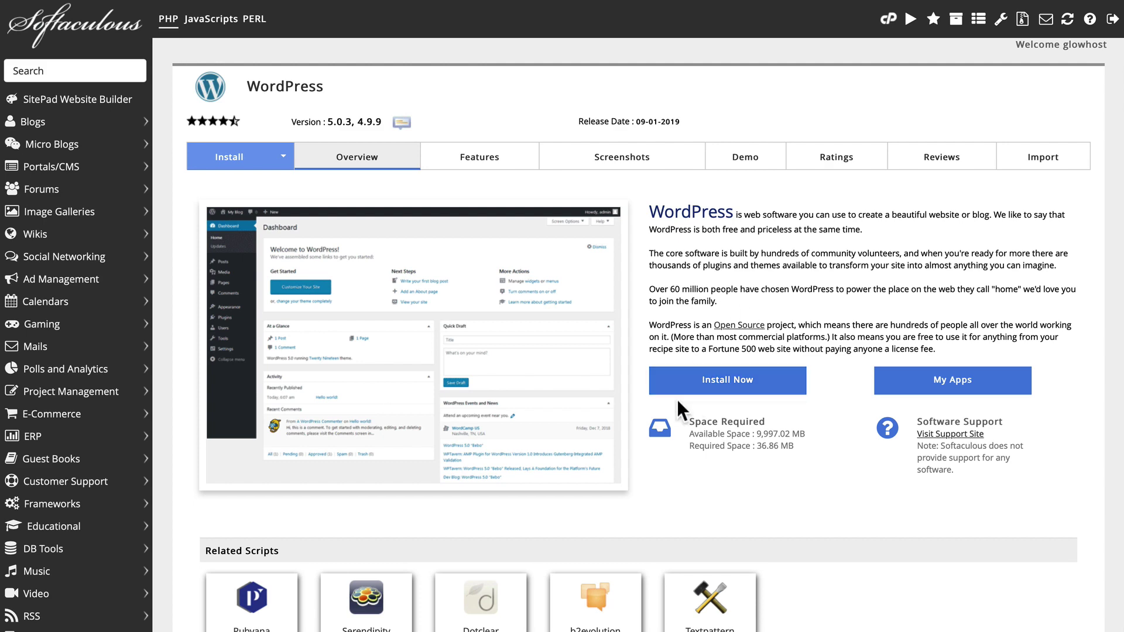
left_click(727, 386)
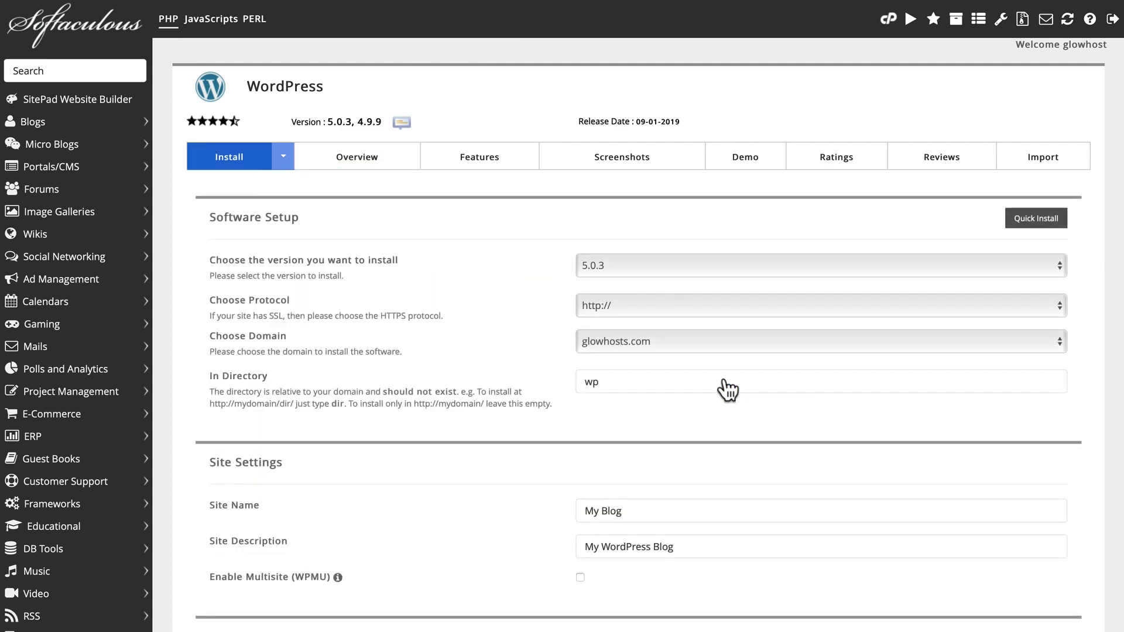
left_click(600, 268)
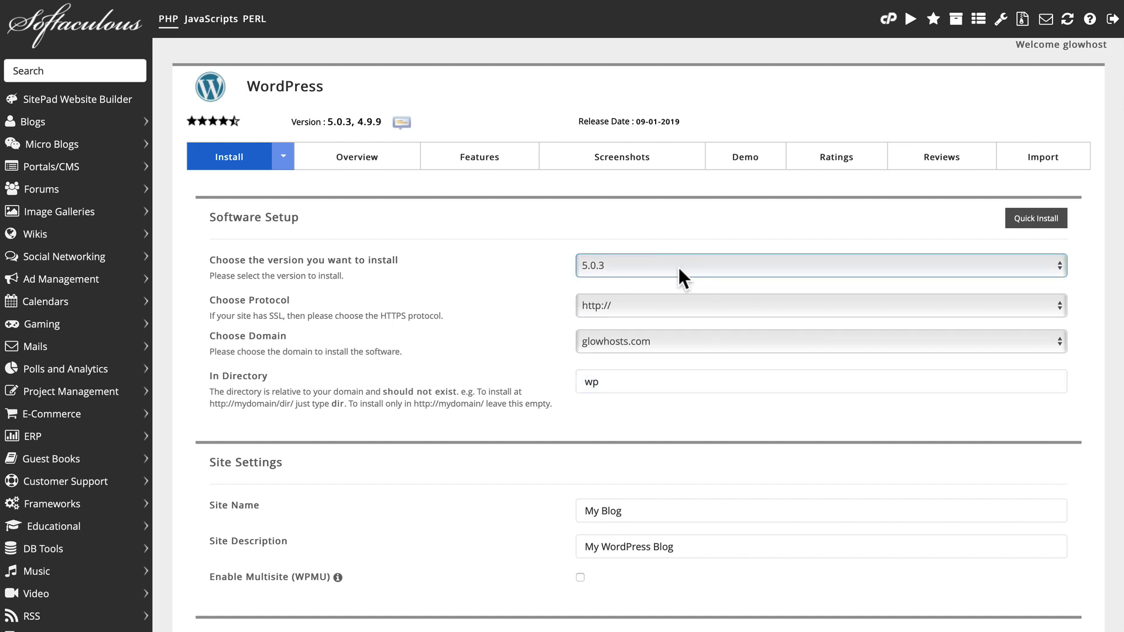
left_click(677, 305)
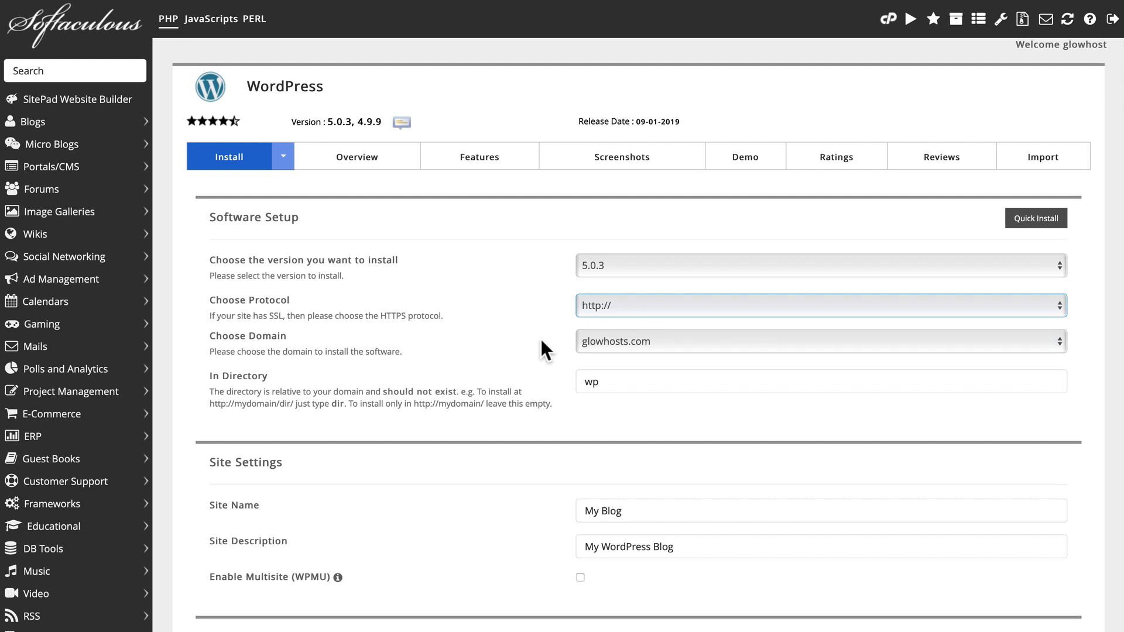
left_click(614, 382)
key("BackSpace")
key("BackSpace")
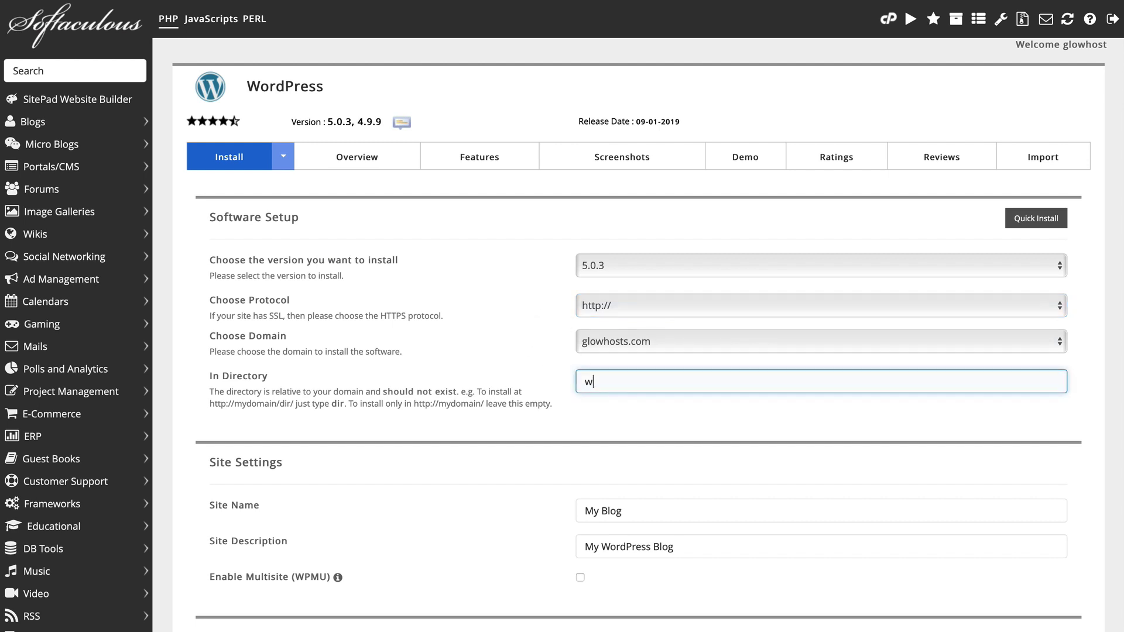
type("word")
type("press5")
scroll(463, 416, "down", 4)
Change the site name from My Blog to Wordpress5 and generate a strong admin password.
triple_click(647, 353)
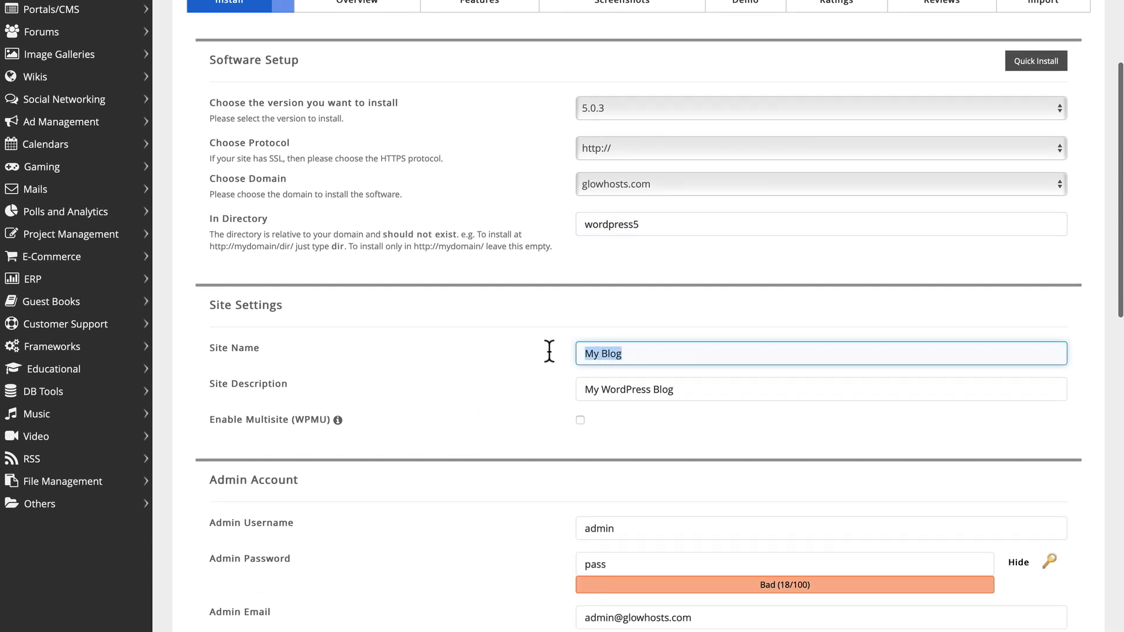
type("Word")
key("BackSpace")
key("BackSpace")
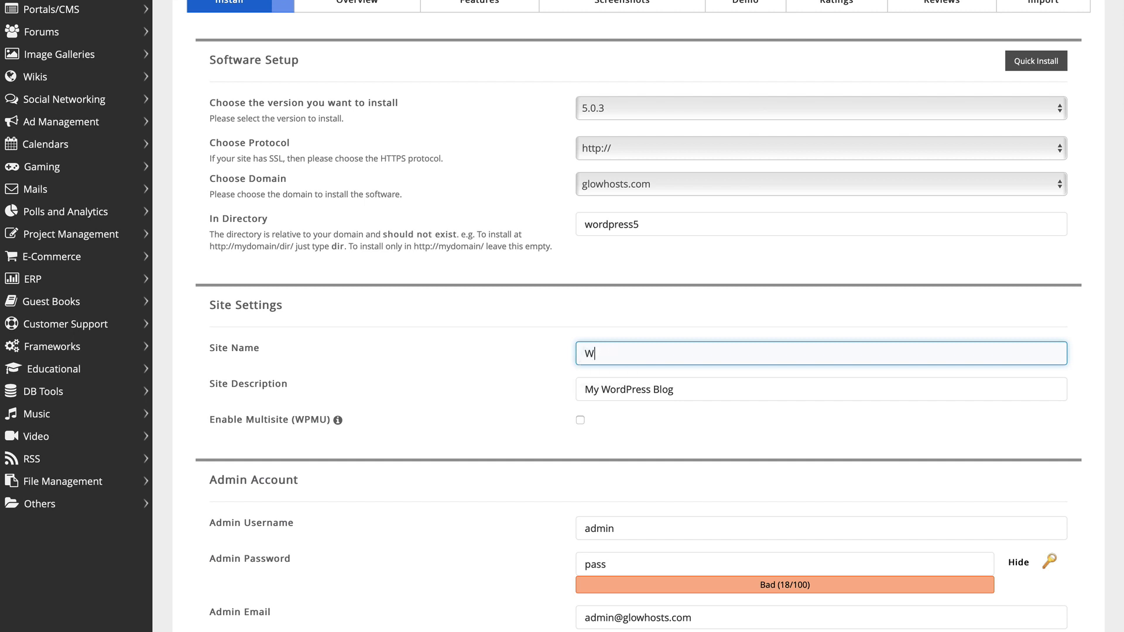
type("rdpress5")
scroll(363, 340, "down", 3)
scroll(361, 337, "down", 2)
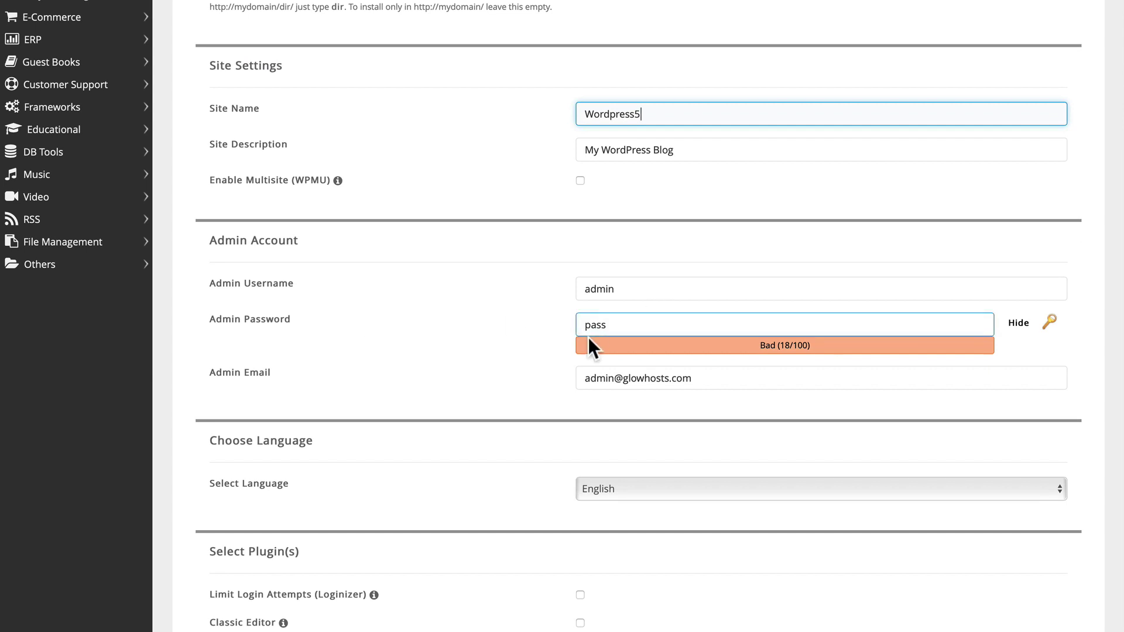
double_click(628, 325)
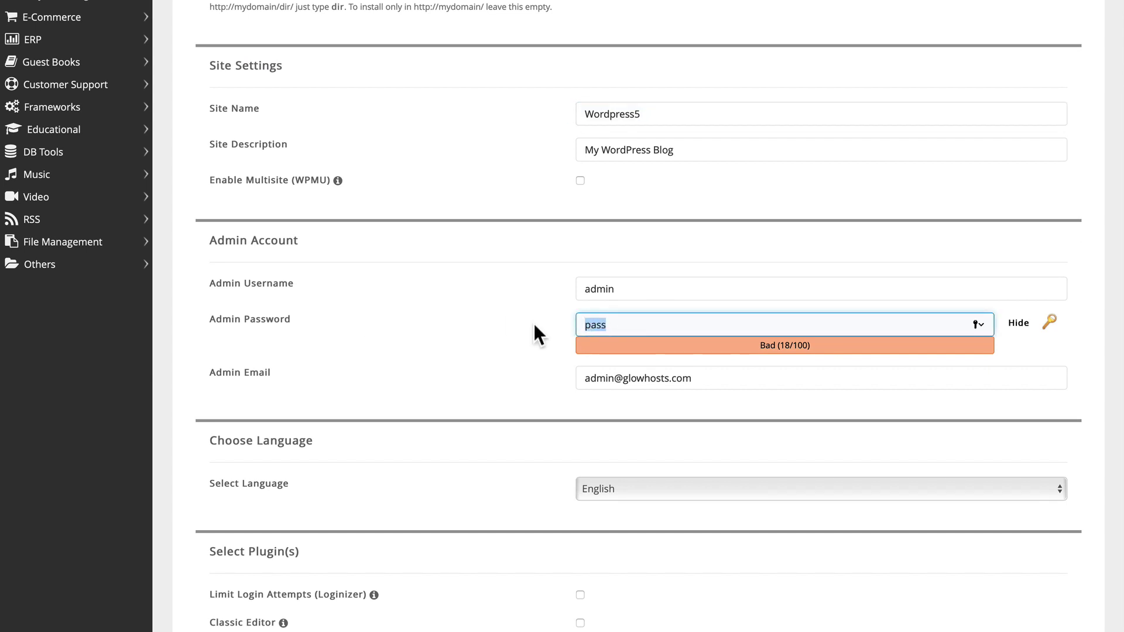
key("BackSpace")
left_click(1050, 323)
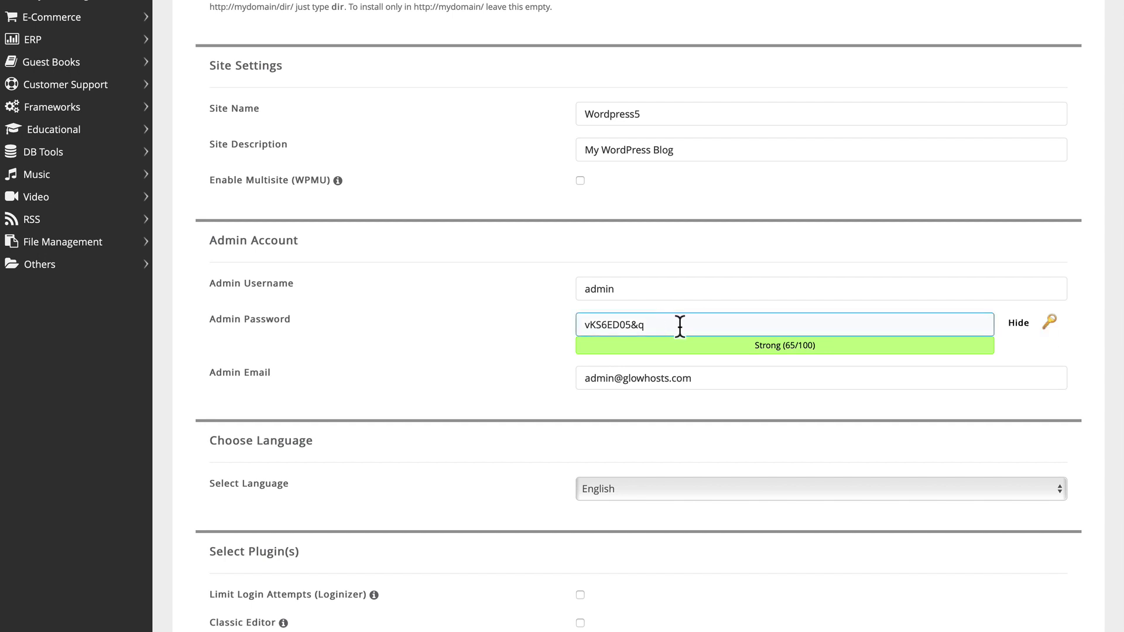
left_click(815, 376)
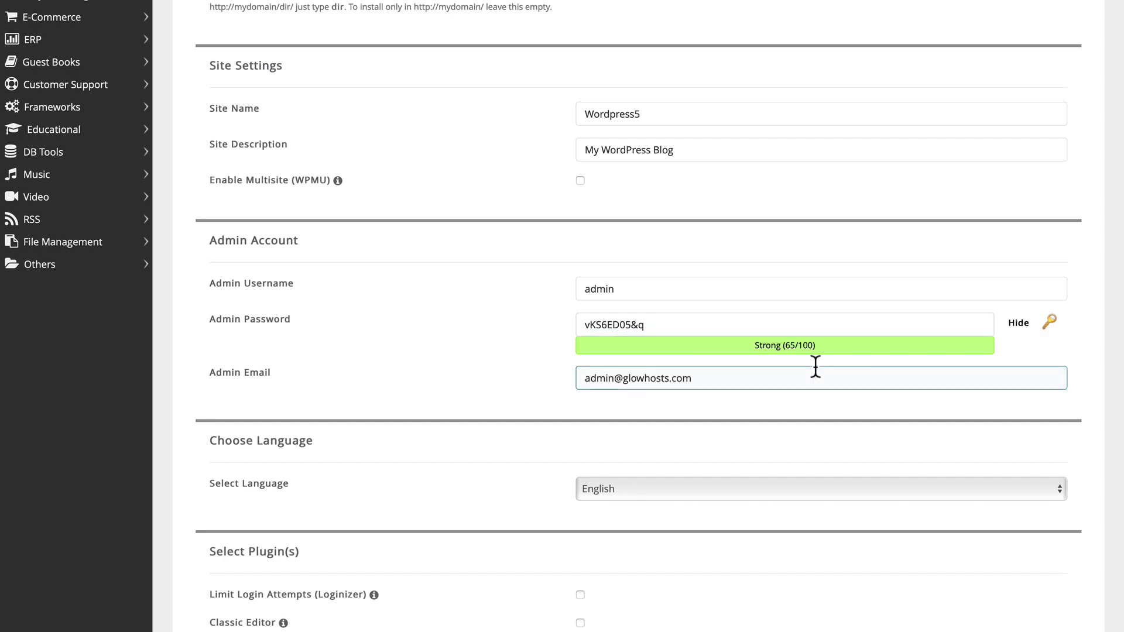
scroll(815, 369, "down", 8)
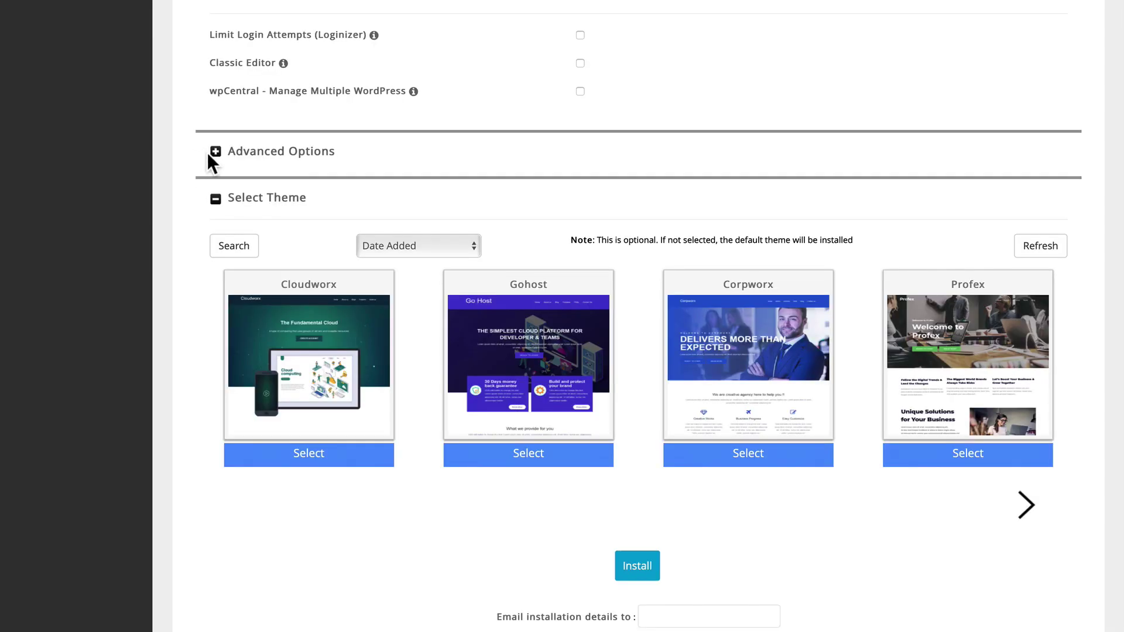
Expand Advanced Options to show the database name and table prefix settings.
left_click(216, 151)
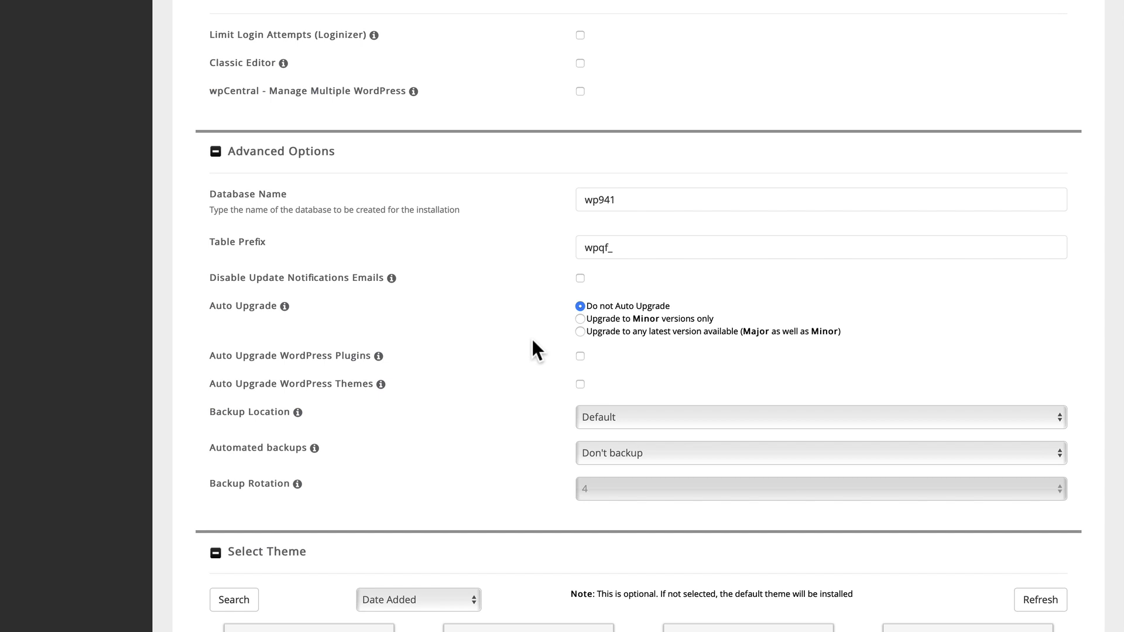
scroll(496, 384, "down", 2)
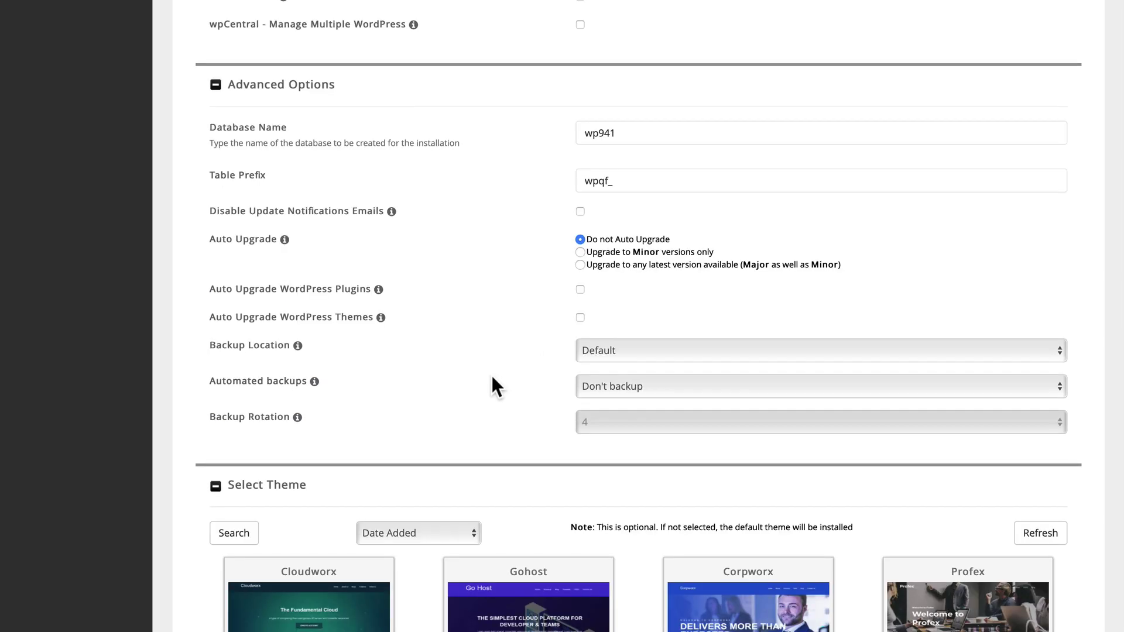
scroll(491, 375, "down", 4)
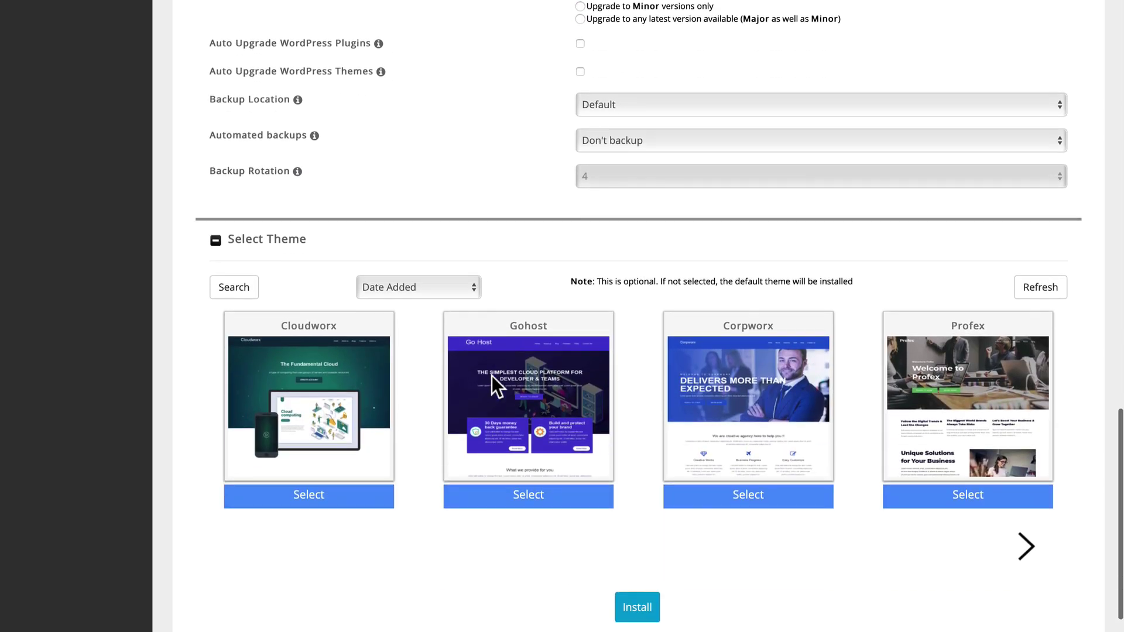
scroll(491, 375, "down", 2)
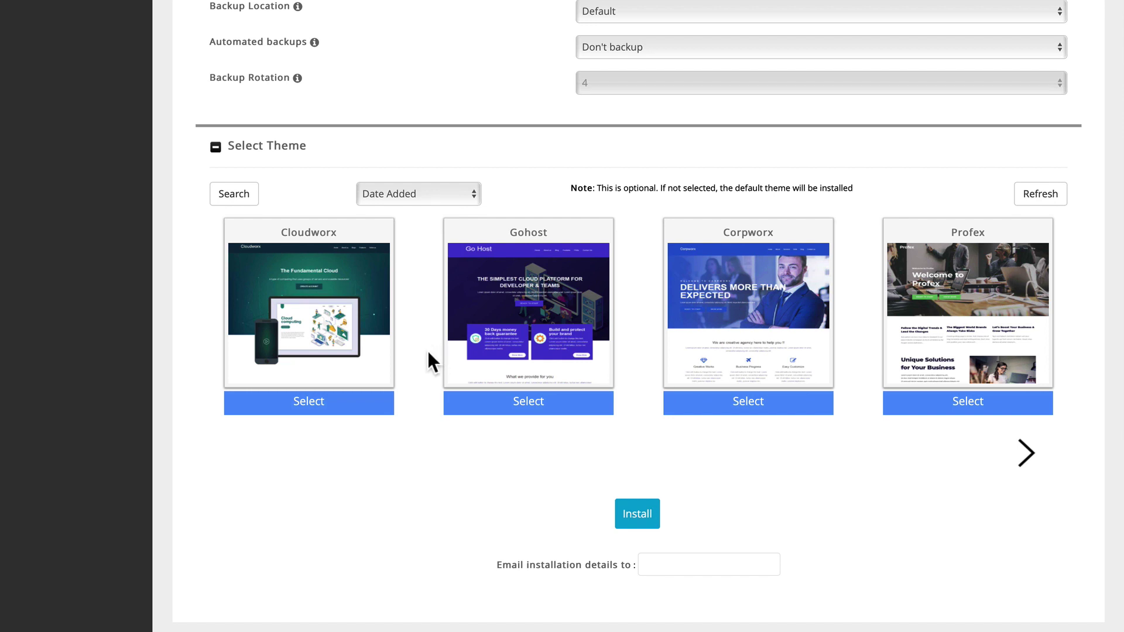
Enter the email address for installation details and submit the WordPress install.
left_click(671, 567)
type("root@example.com")
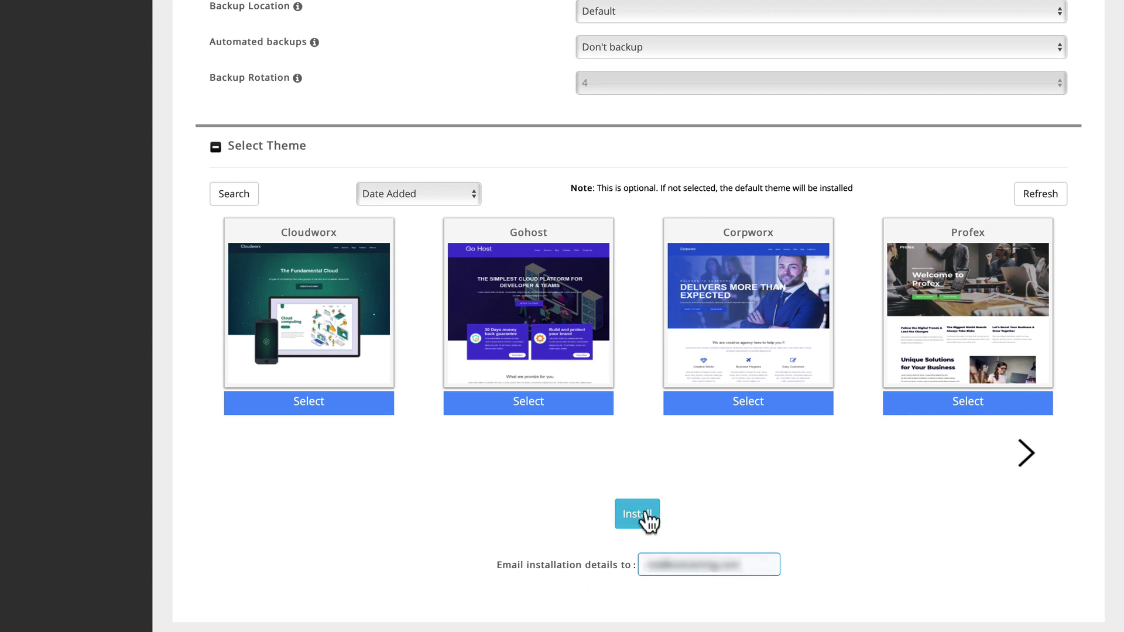
left_click(637, 514)
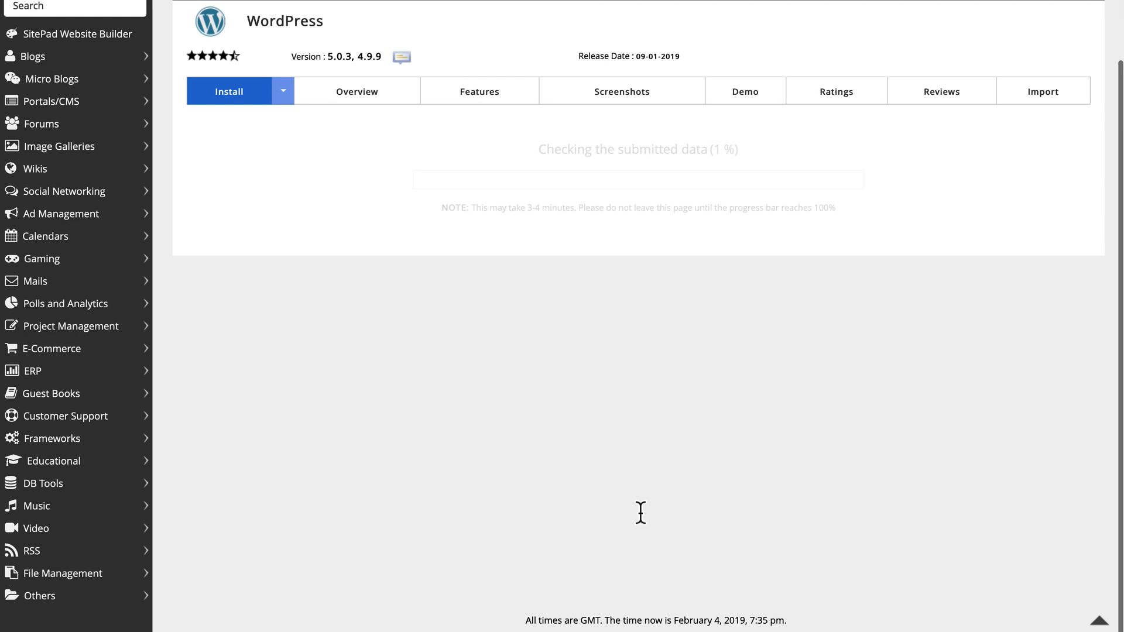